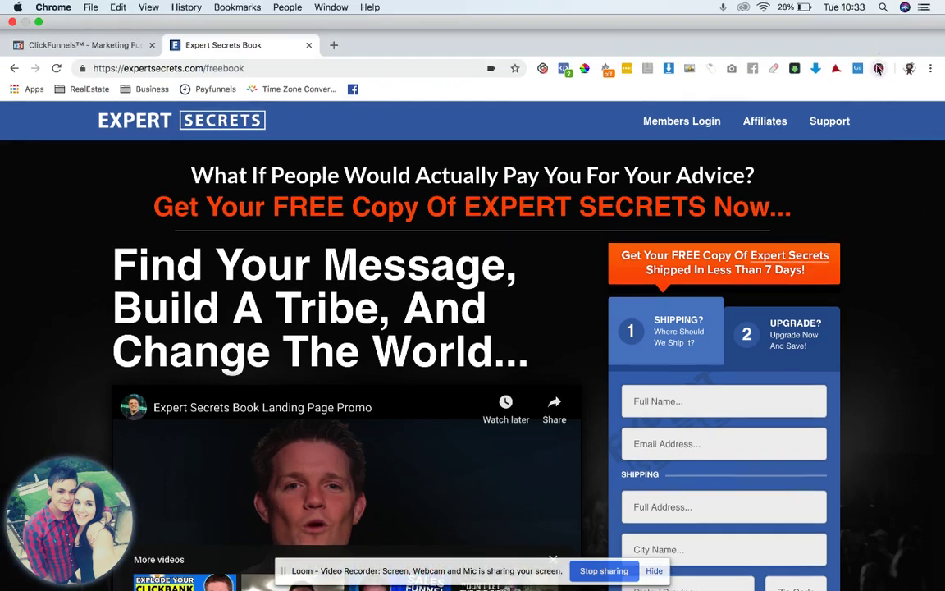
Step: Copy the Expert Secrets free book page with GotCloned and open the TEST1 funnel's Optin page for editing
{"action": "left_click", "coordinate": [878, 68]}
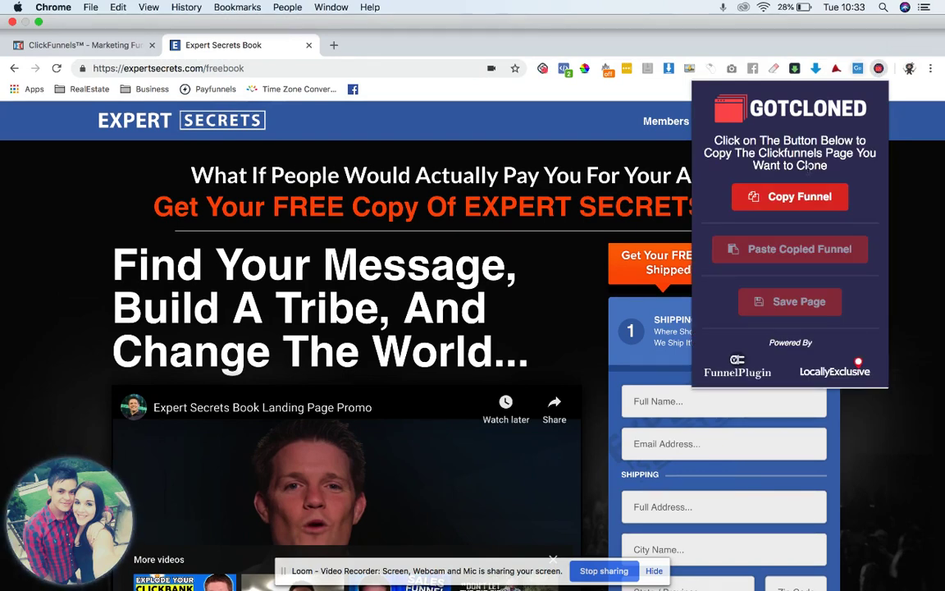
{"action": "left_click", "coordinate": [797, 197]}
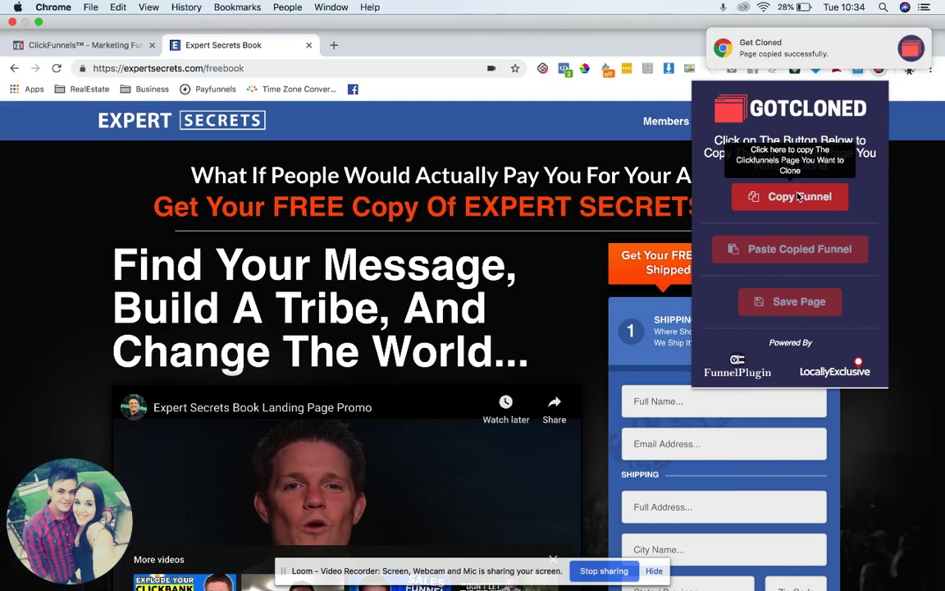
{"action": "left_click", "coordinate": [105, 48]}
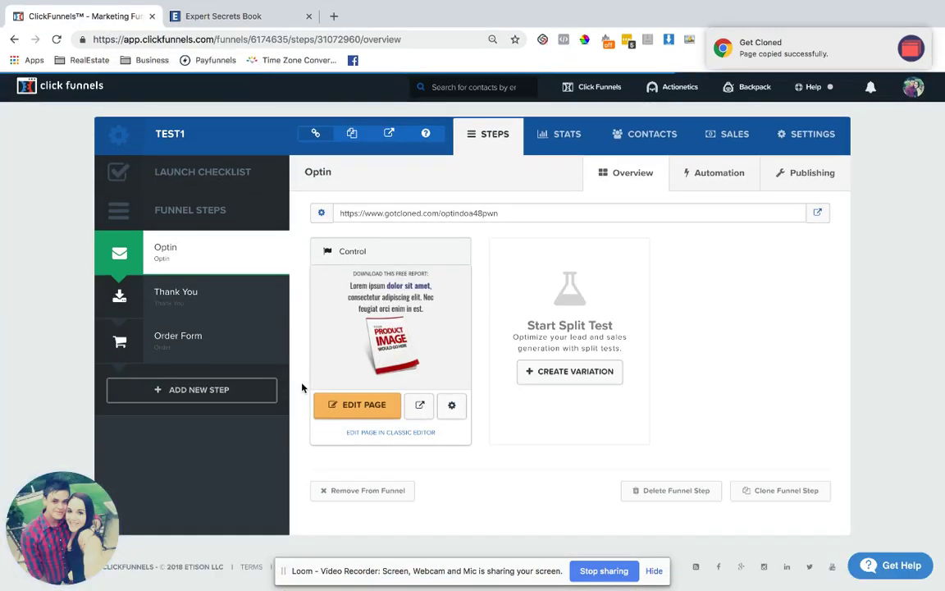
{"action": "left_click", "coordinate": [345, 404]}
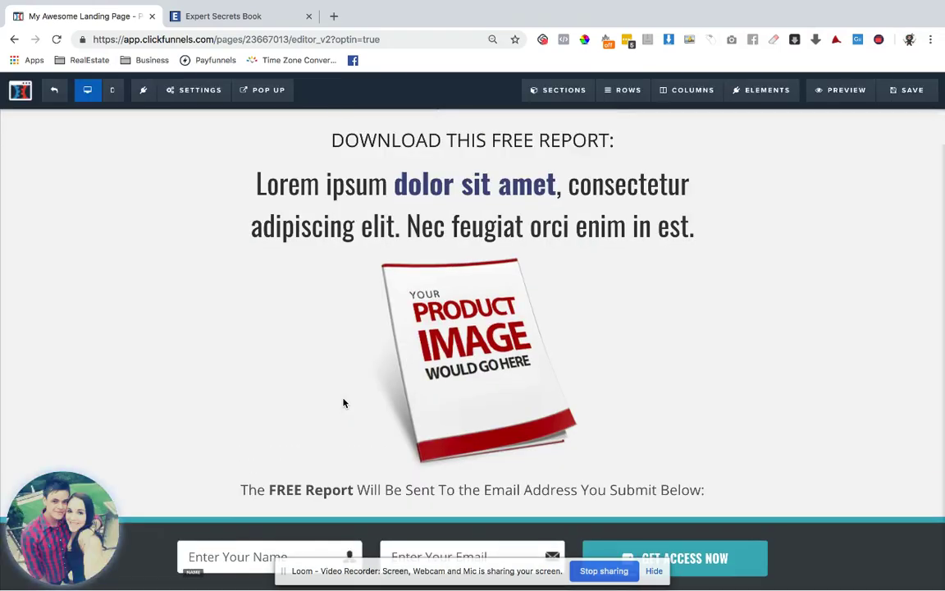
Step: Paste the copied funnel page over the Optin page with GotCloned and save it
{"action": "left_click", "coordinate": [878, 40]}
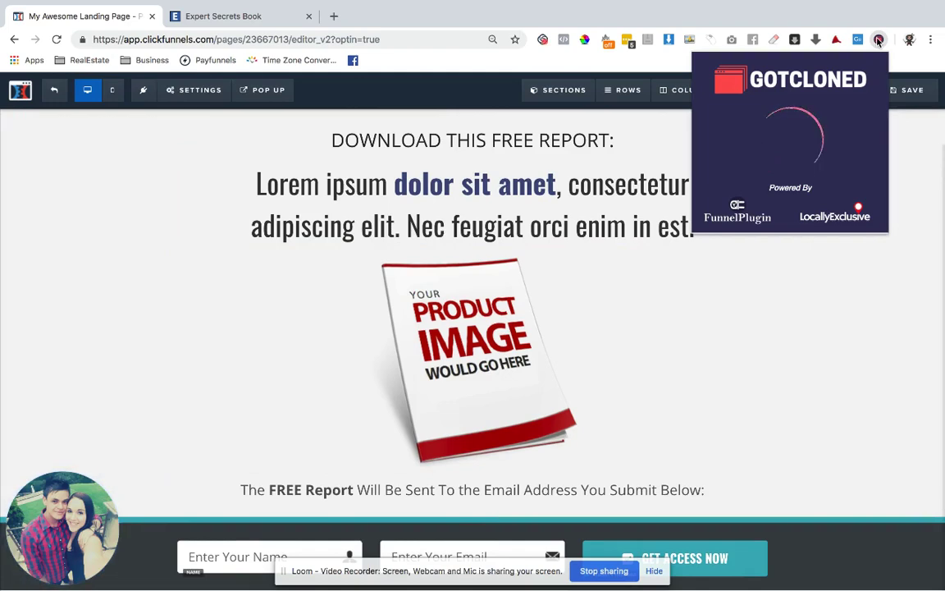
{"action": "left_click", "coordinate": [800, 231]}
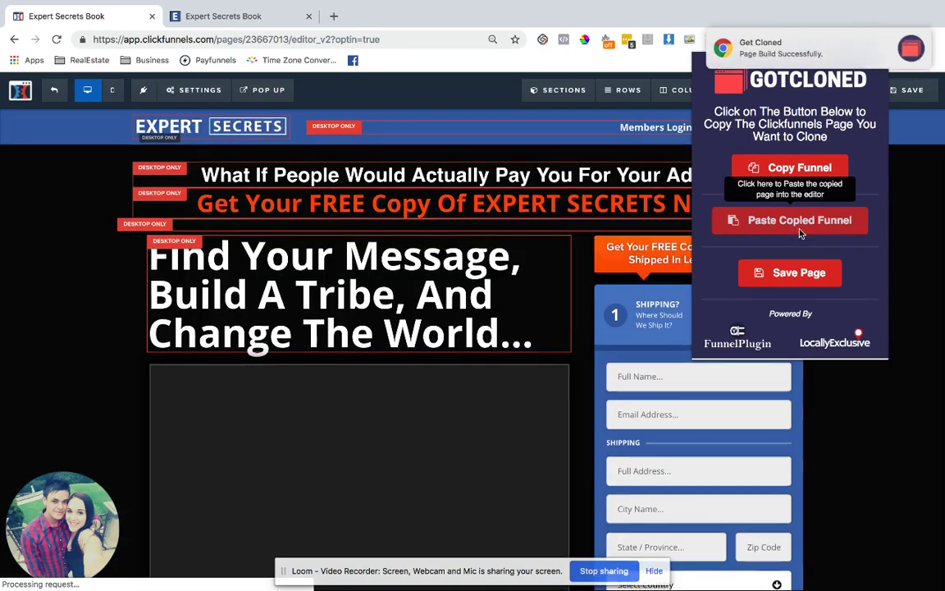
{"action": "left_click", "coordinate": [809, 291]}
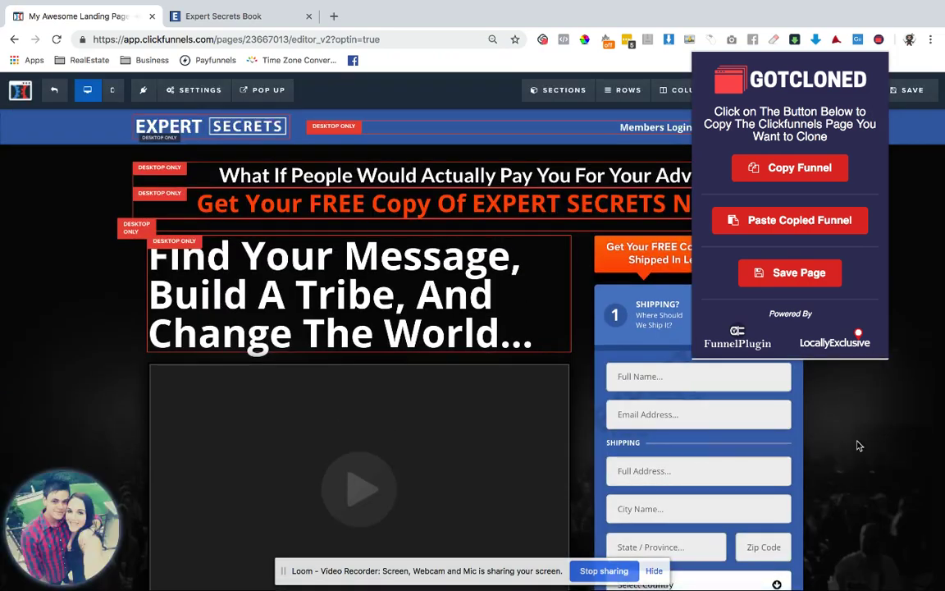
{"action": "left_click", "coordinate": [858, 443]}
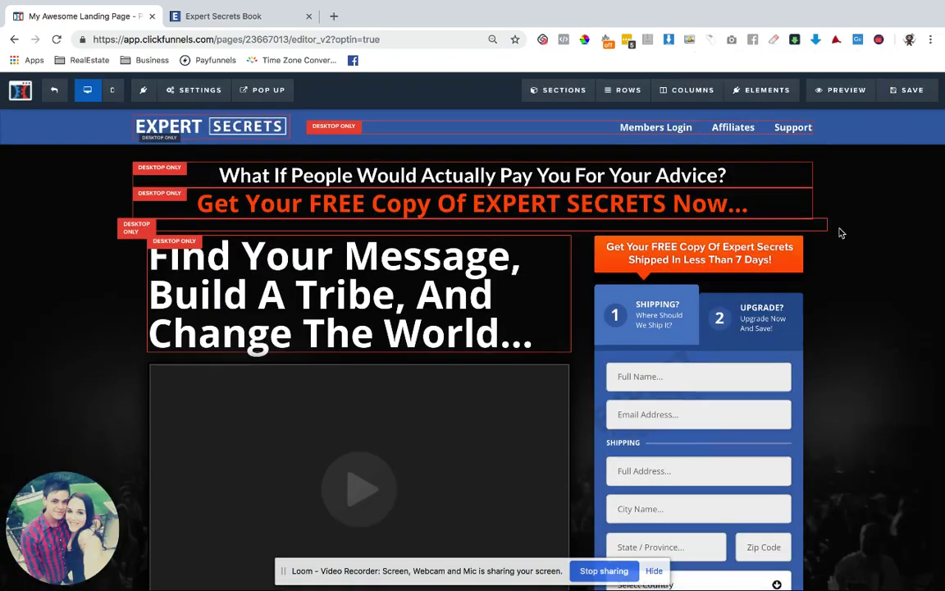
Step: Preview the cloned Optin page, check its video and the sections down the page, and return to the editor
{"action": "left_click", "coordinate": [841, 92]}
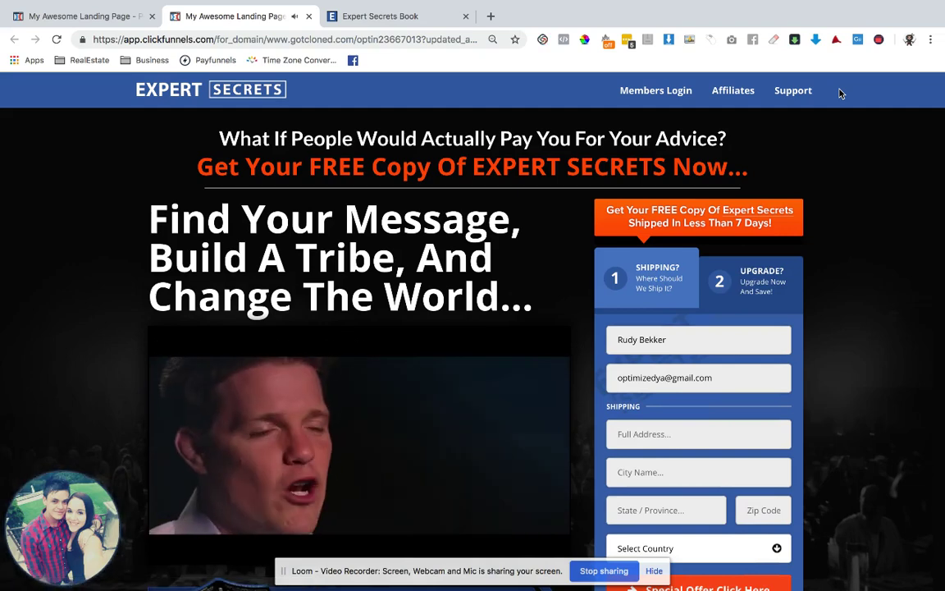
{"action": "left_click", "coordinate": [361, 423]}
{"action": "scroll", "coordinate": [594, 351], "scroll_direction": "down", "scroll_amount": 20}
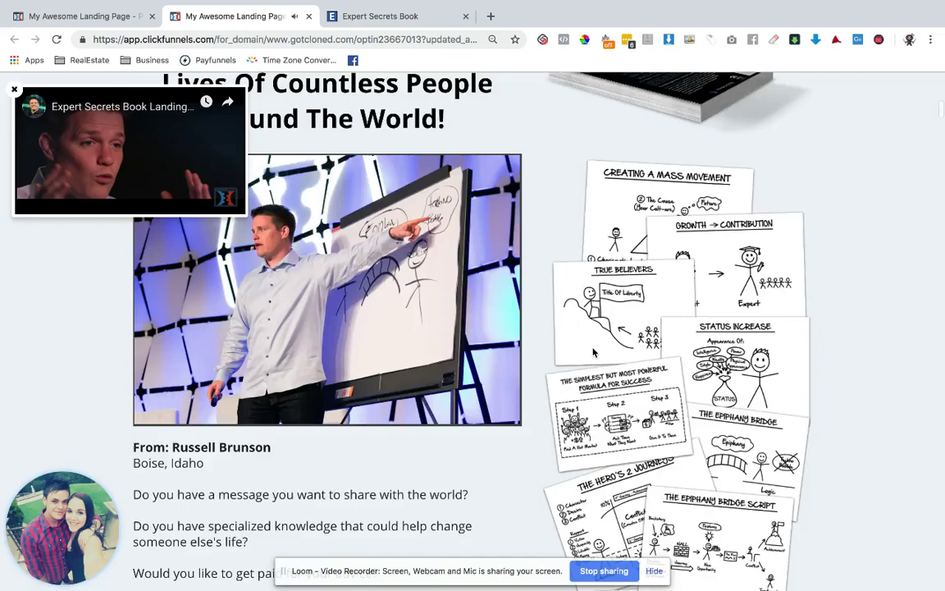
{"action": "scroll", "coordinate": [593, 352], "scroll_direction": "down", "scroll_amount": 20}
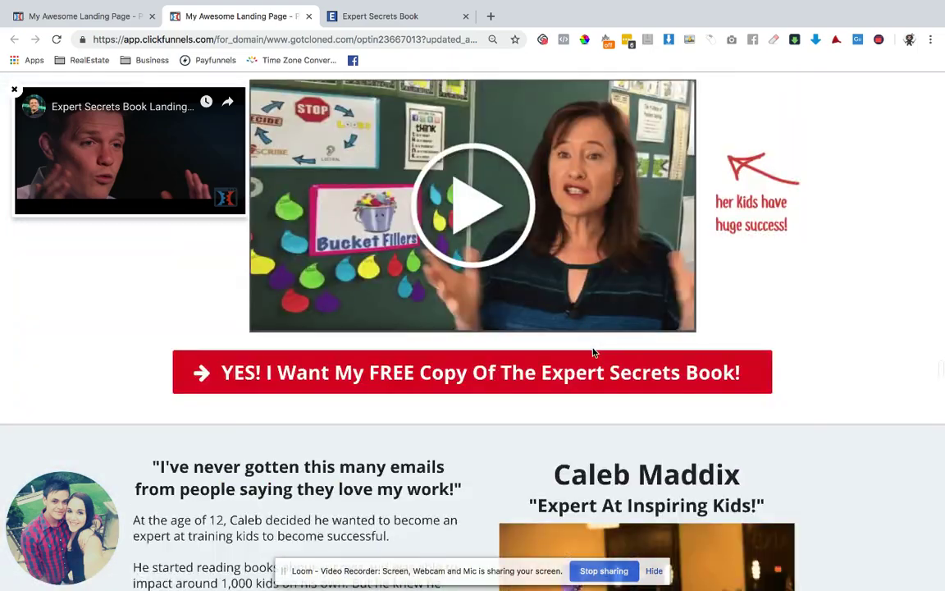
{"action": "scroll", "coordinate": [594, 352], "scroll_direction": "down", "scroll_amount": 15}
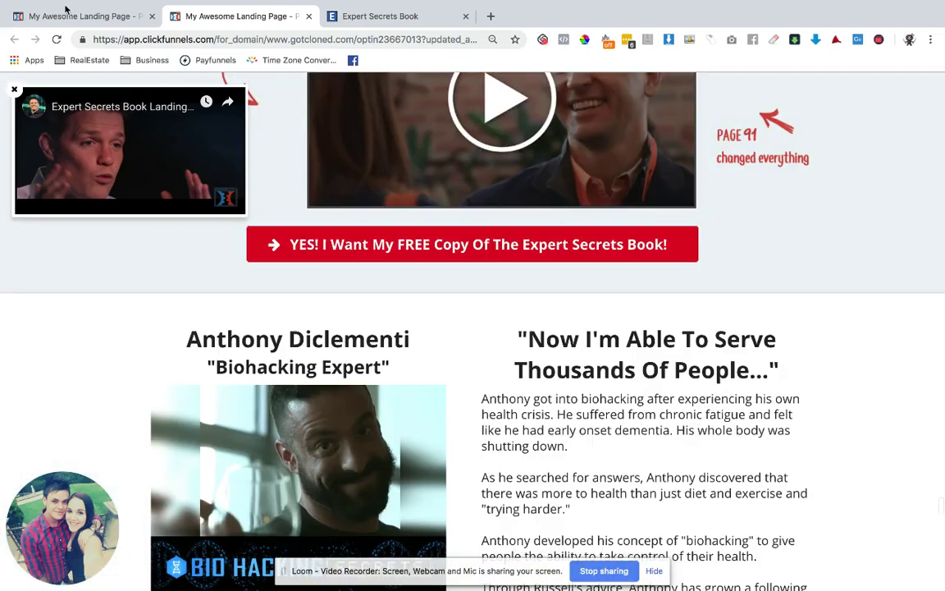
{"action": "left_click", "coordinate": [66, 16]}
{"action": "left_click", "coordinate": [309, 15]}
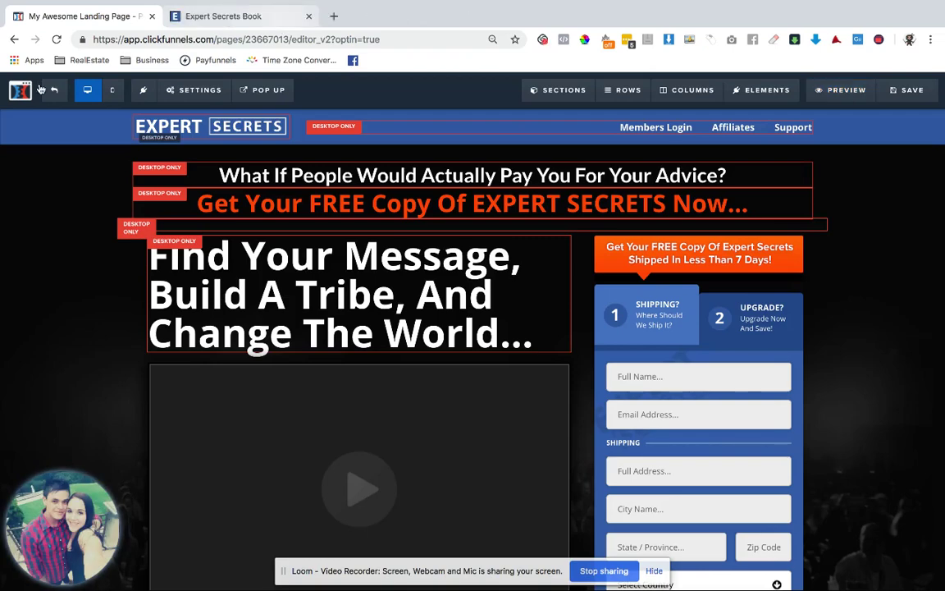
Step: Open the Thank You step's page in the editor and copy it with GotCloned
{"action": "left_click", "coordinate": [53, 93]}
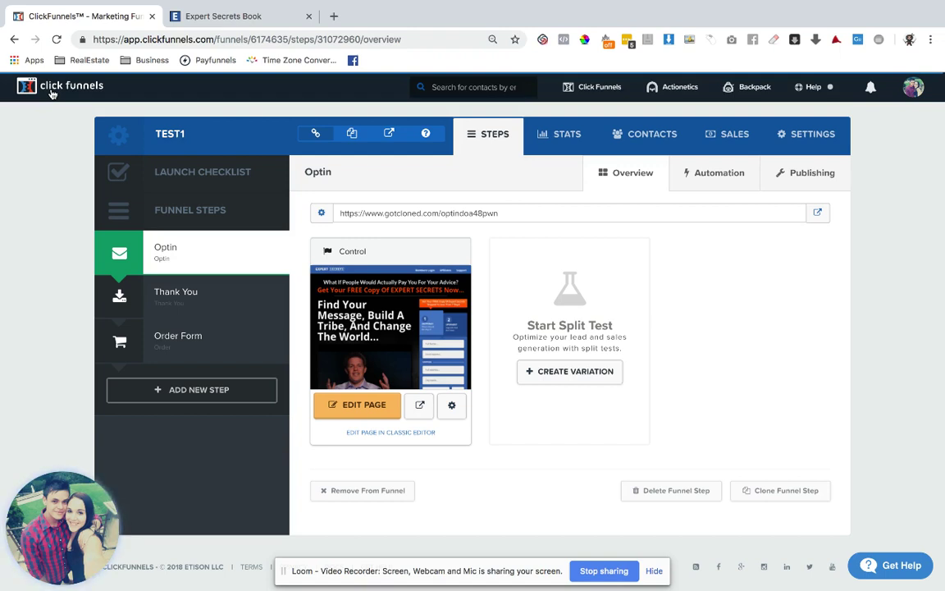
{"action": "left_click", "coordinate": [160, 287]}
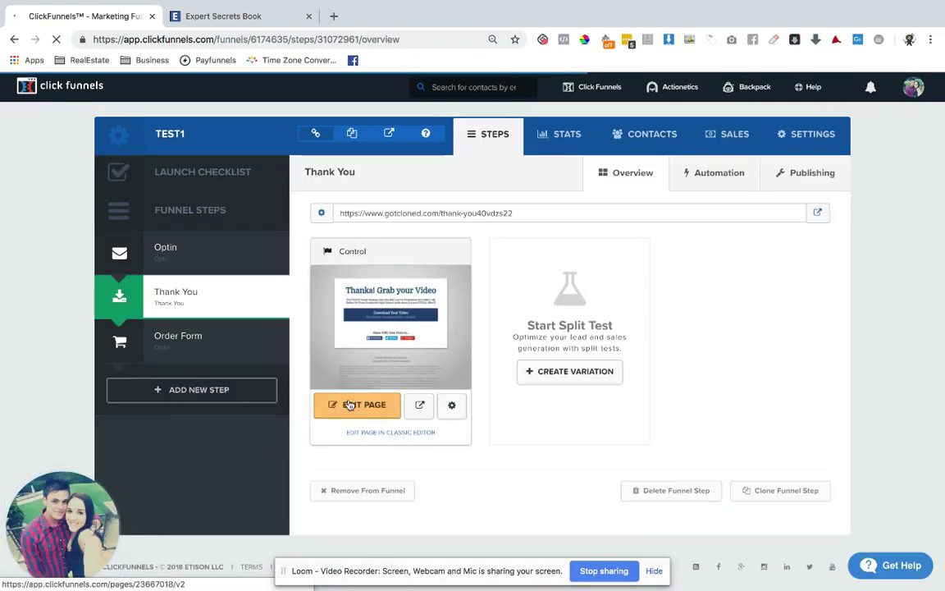
{"action": "left_click", "coordinate": [350, 405]}
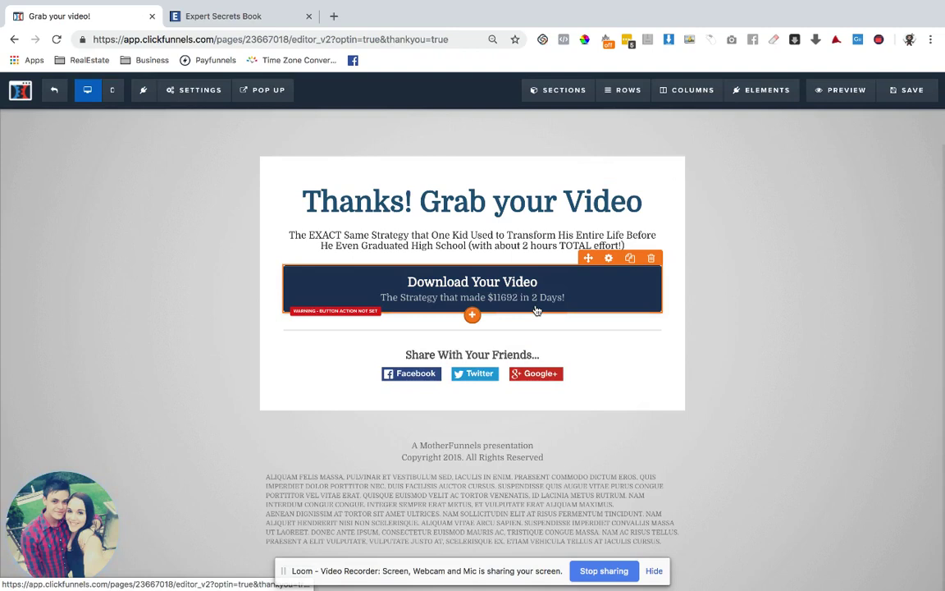
{"action": "left_click", "coordinate": [878, 39]}
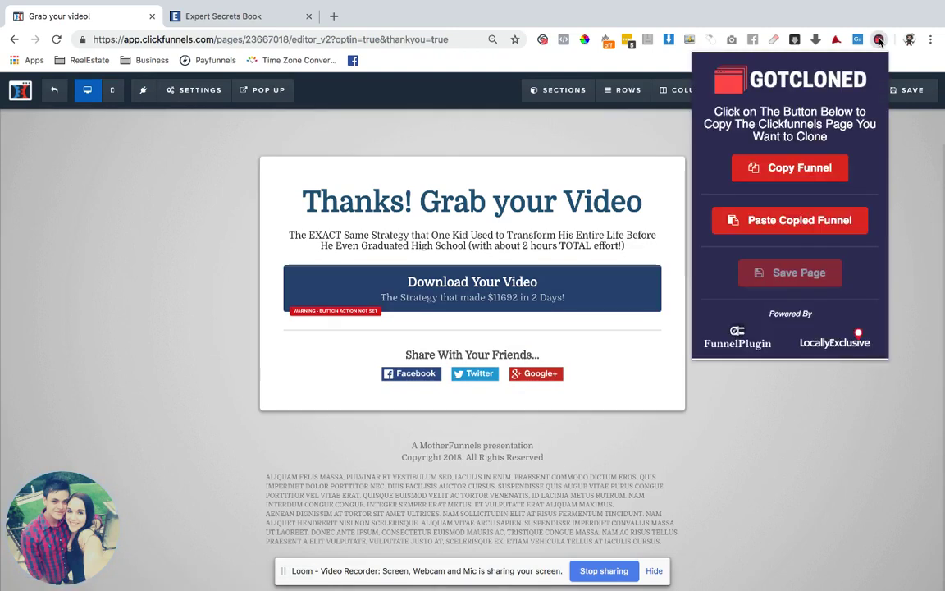
{"action": "left_click", "coordinate": [789, 168]}
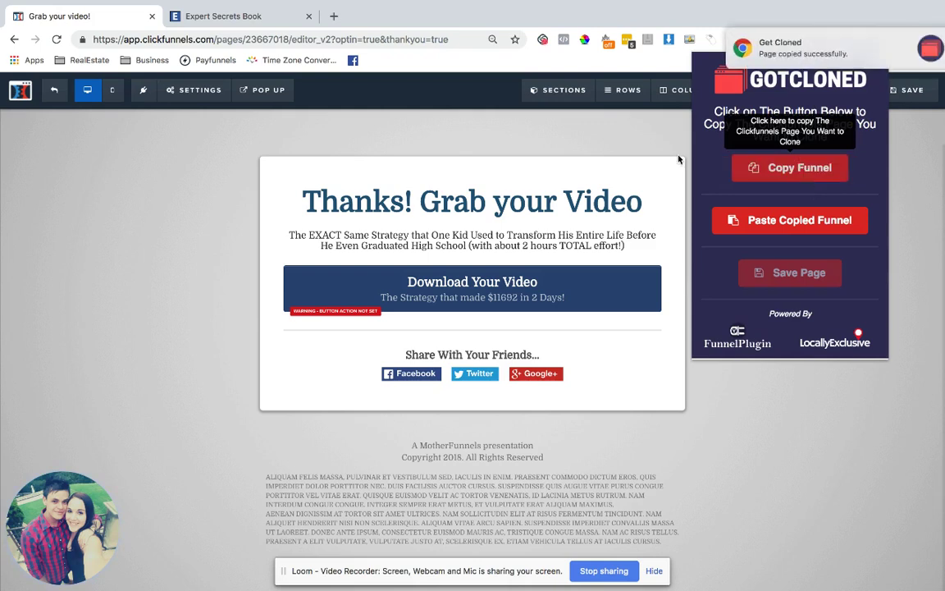
Step: Open the Order Form step's page in the editor, paste the copied Thank You page over it and save
{"action": "left_click", "coordinate": [55, 92]}
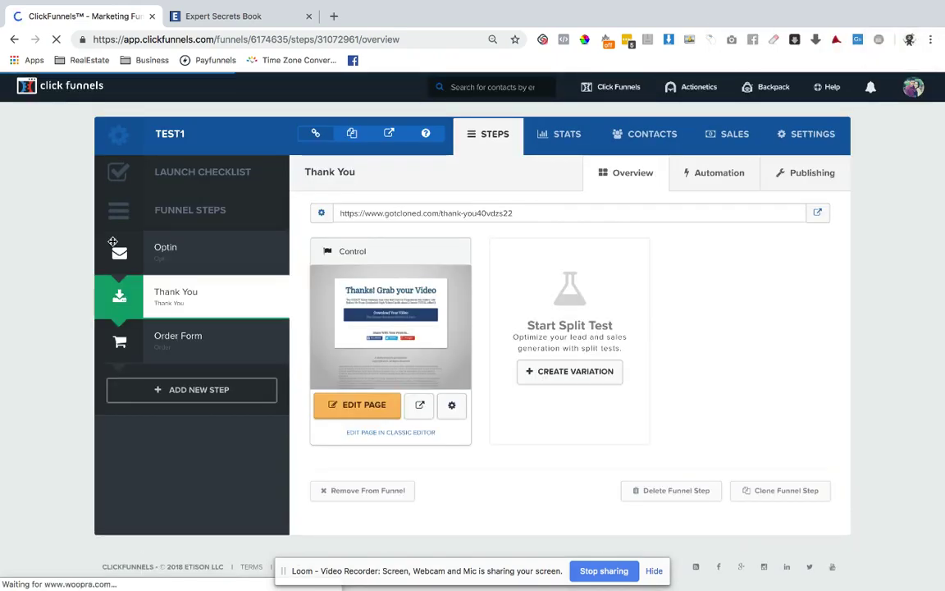
{"action": "left_click", "coordinate": [183, 353]}
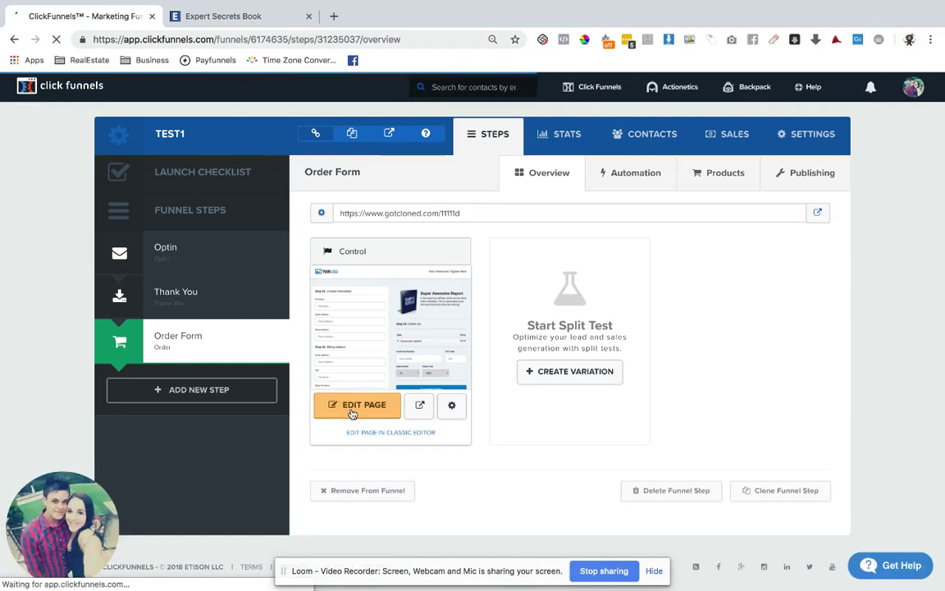
{"action": "left_click", "coordinate": [352, 412]}
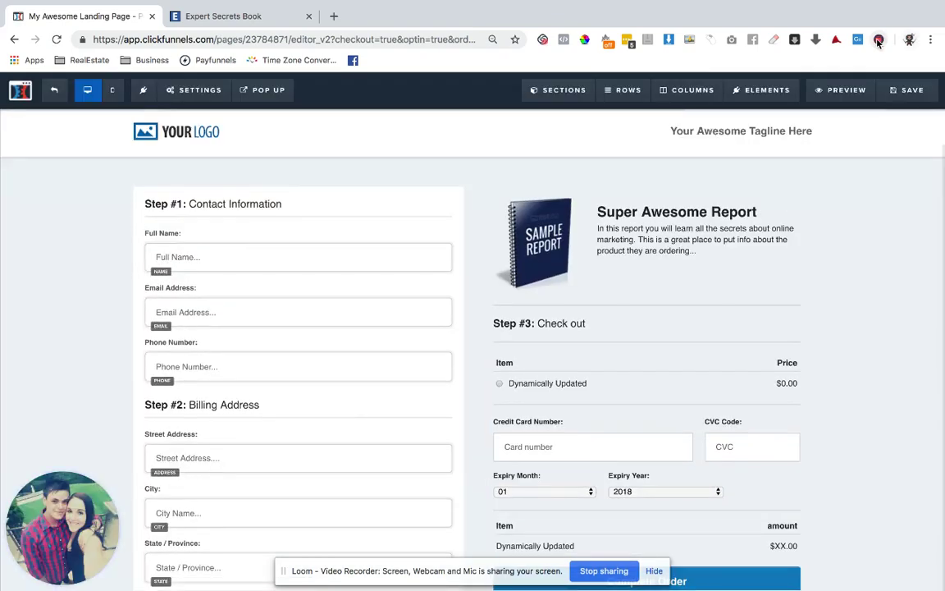
{"action": "left_click", "coordinate": [878, 39]}
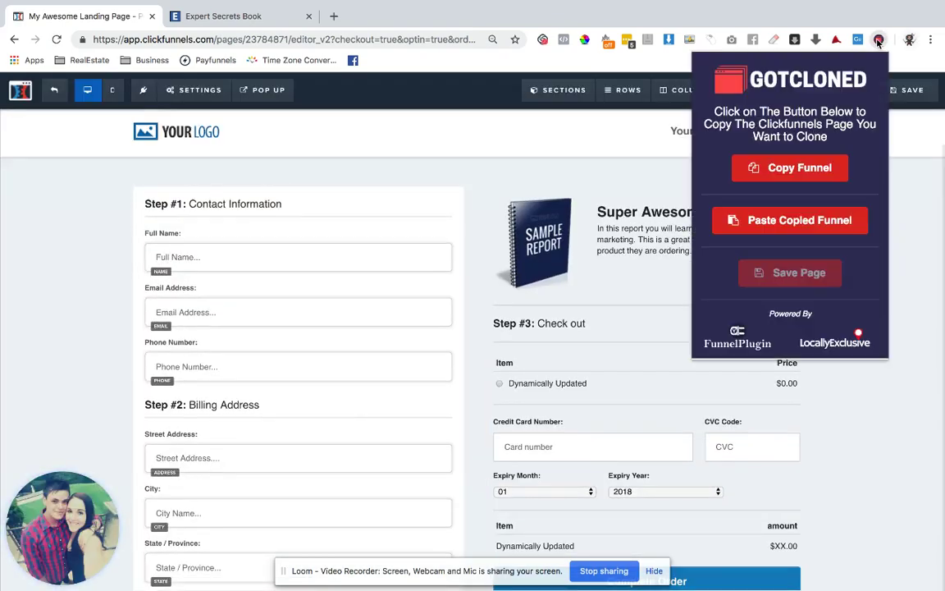
{"action": "left_click", "coordinate": [795, 218]}
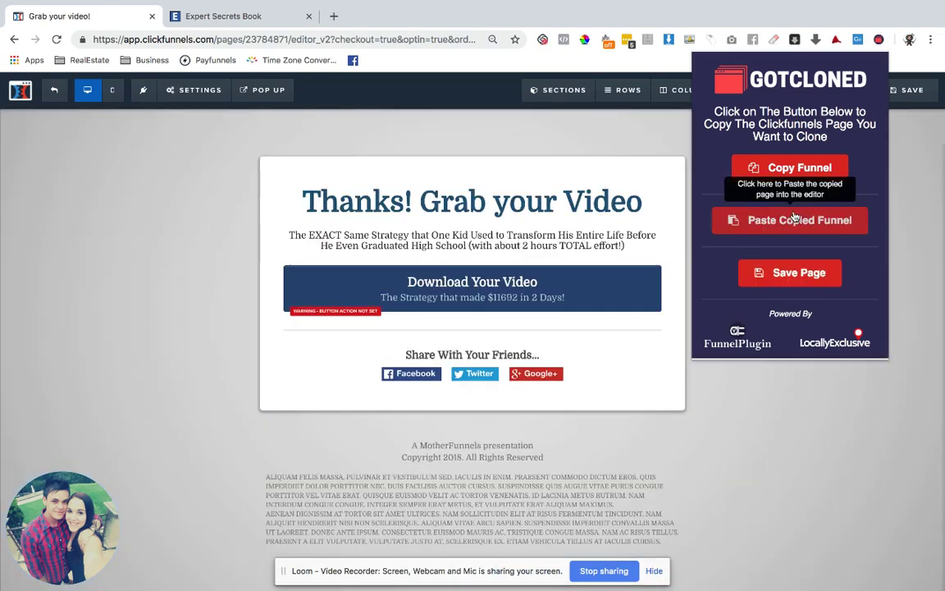
{"action": "left_click", "coordinate": [800, 272]}
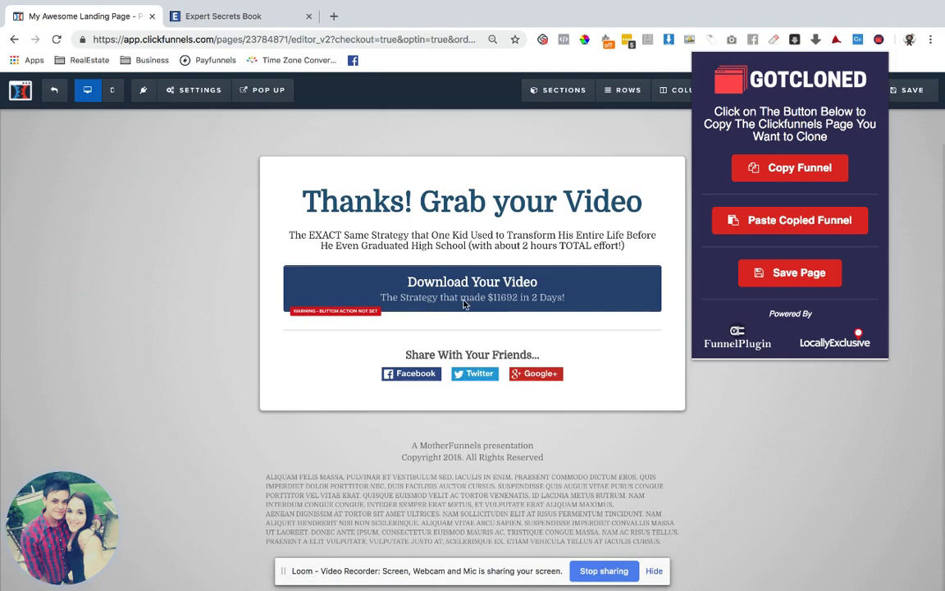
Step: Add a 2 Step Order element directly below the Download Your Video button
{"action": "left_click", "coordinate": [466, 313]}
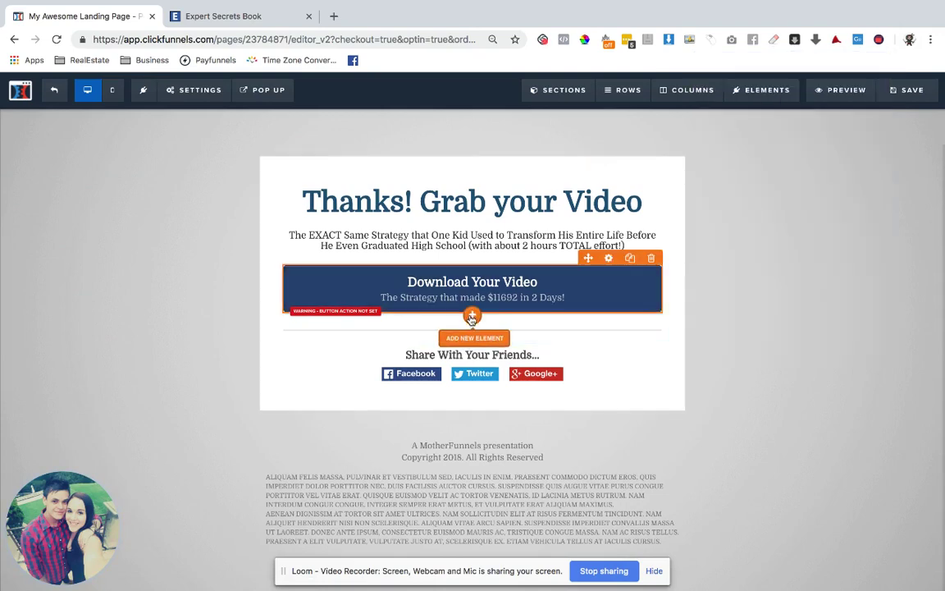
{"action": "left_click", "coordinate": [472, 317]}
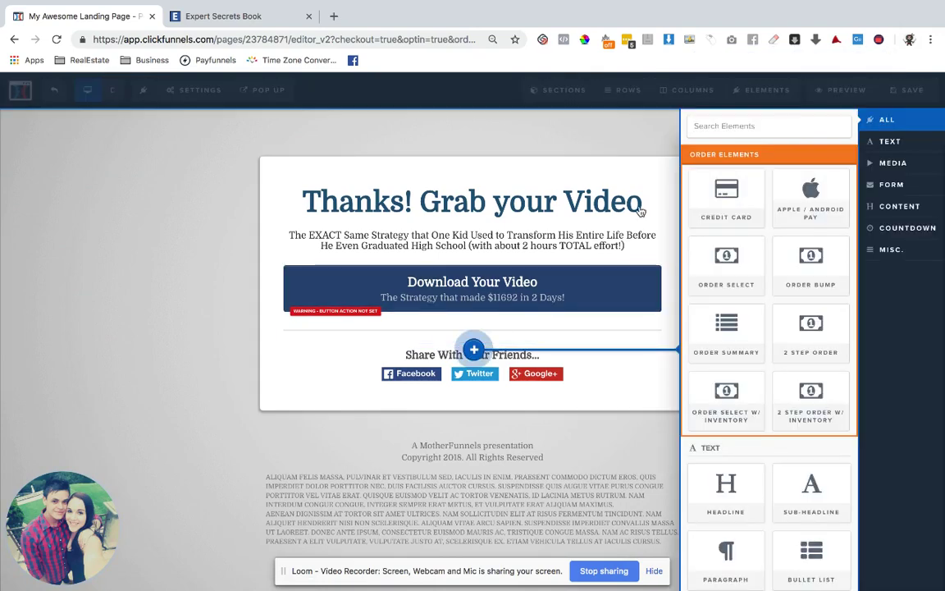
{"action": "left_click", "coordinate": [809, 334]}
Step: Add an Order Select w/ Inventory element below the two-step order form
{"action": "scroll", "coordinate": [525, 414], "scroll_direction": "down", "scroll_amount": 5}
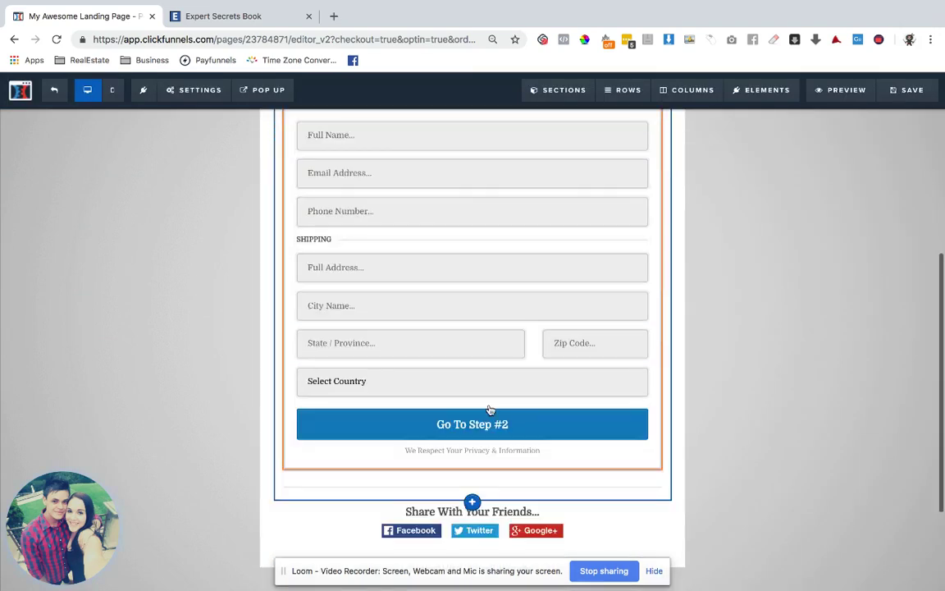
{"action": "left_click", "coordinate": [473, 468]}
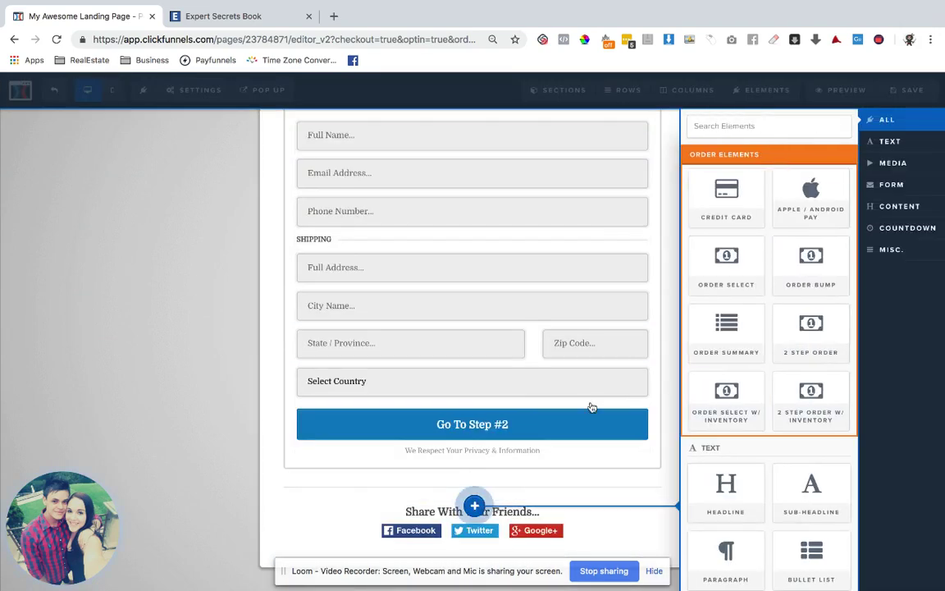
{"action": "left_click", "coordinate": [721, 399]}
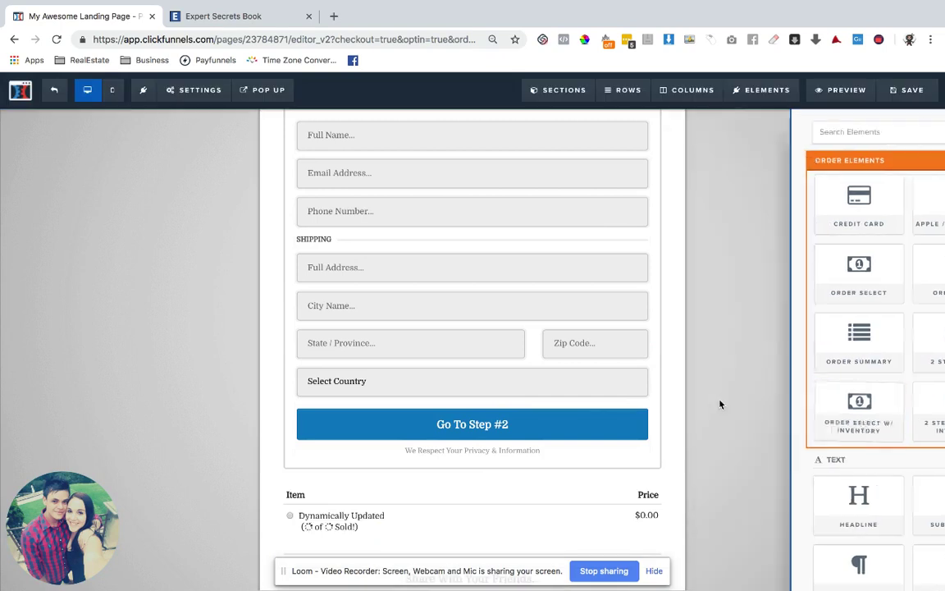